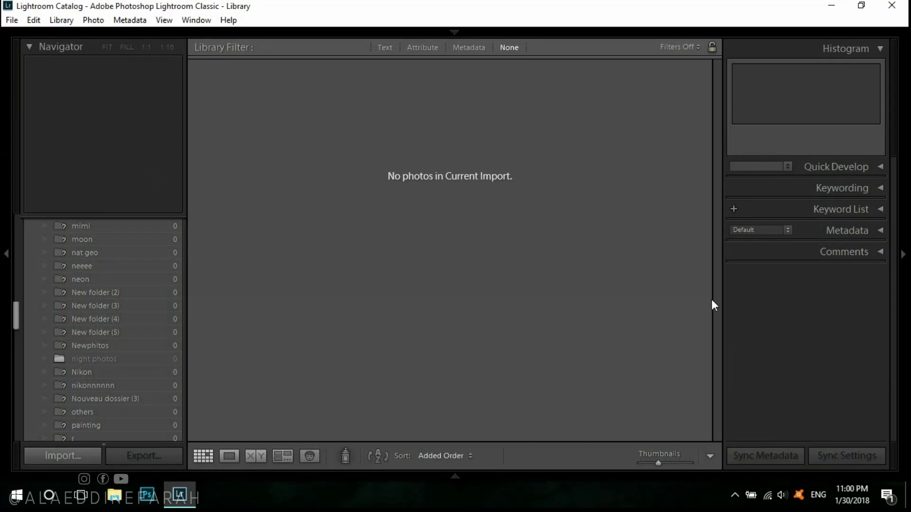
Step: Import the three photos from the 'night photos' folder and open the neon portrait in Develop
{"action": "left_click", "coordinate": [67, 456]}
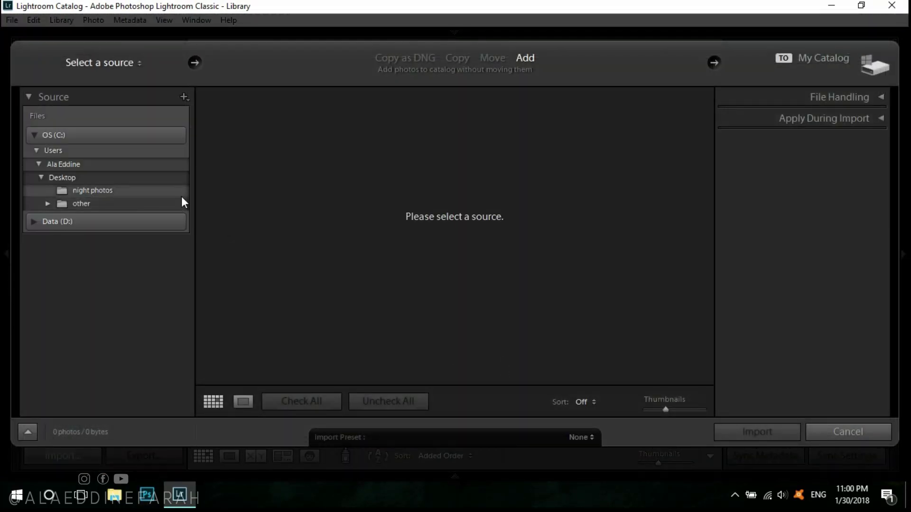
{"action": "left_click", "coordinate": [181, 195]}
{"action": "left_click", "coordinate": [787, 436]}
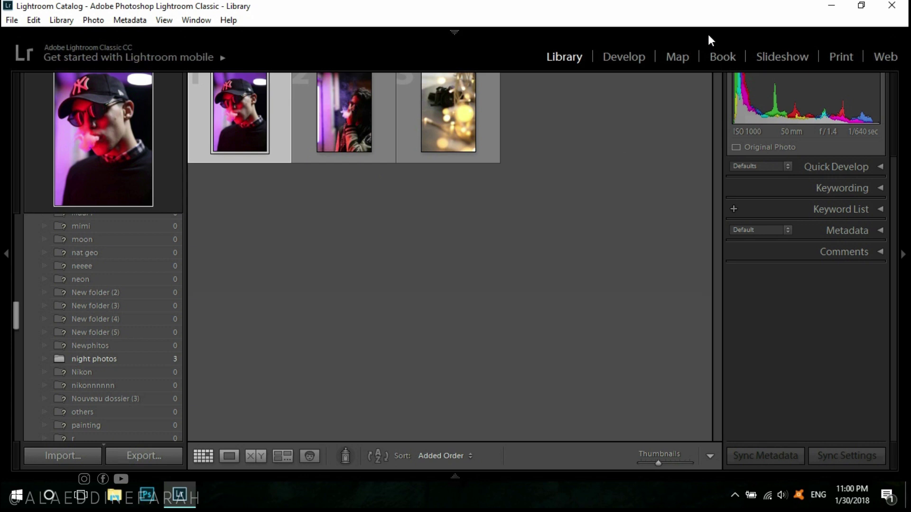
{"action": "left_click", "coordinate": [634, 56]}
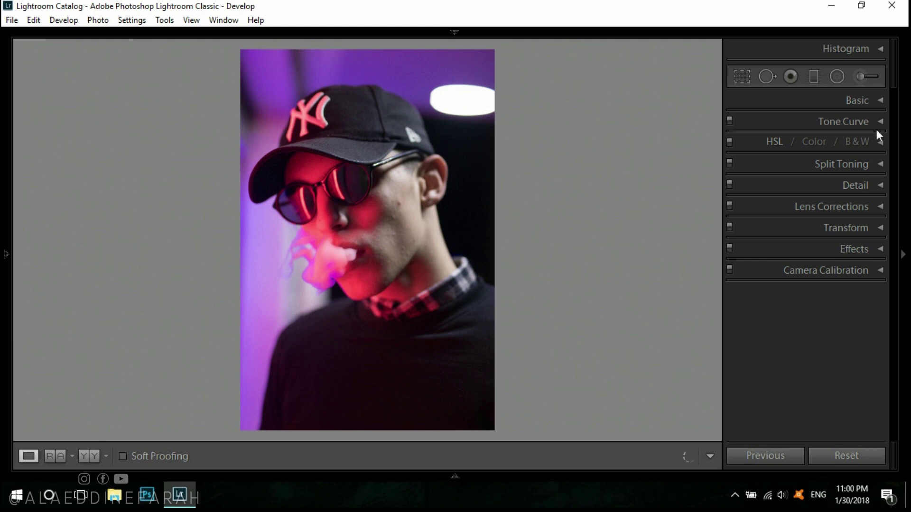
Step: In the Basic panel, set white balance to Temp 2952 and Tint +14
{"action": "left_click", "coordinate": [878, 100]}
{"action": "left_click", "coordinate": [872, 161]}
{"action": "type", "text": "2952"}
{"action": "key", "text": "Return"}
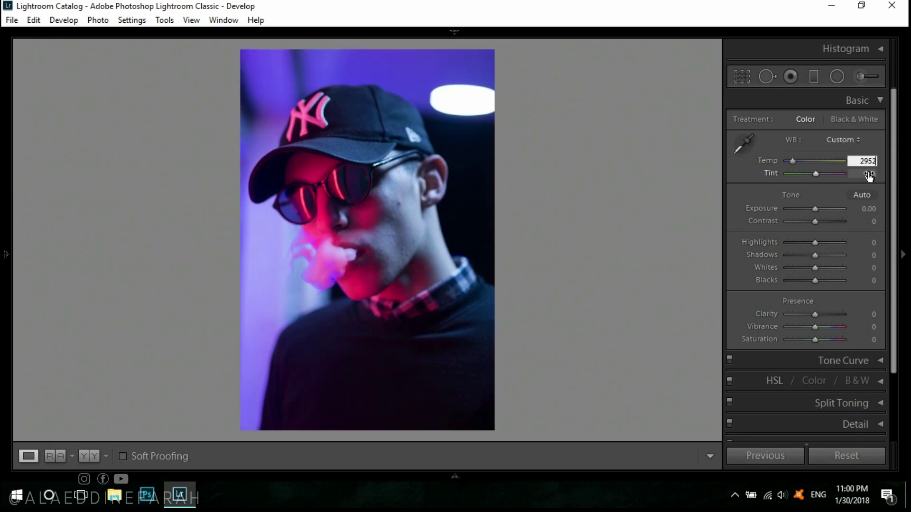
{"action": "left_click_drag", "start_coordinate": [817, 174], "coordinate": [818, 175]}
Step: Lower exposure and highlights, add contrast, deepen blacks to -14 and add clarity
{"action": "mouse_move", "coordinate": [815, 210]}
{"action": "left_mouse_down"}
{"action": "mouse_move", "coordinate": [812, 243]}
{"action": "mouse_move", "coordinate": [822, 255]}
{"action": "mouse_move", "coordinate": [813, 280]}
{"action": "left_mouse_up"}
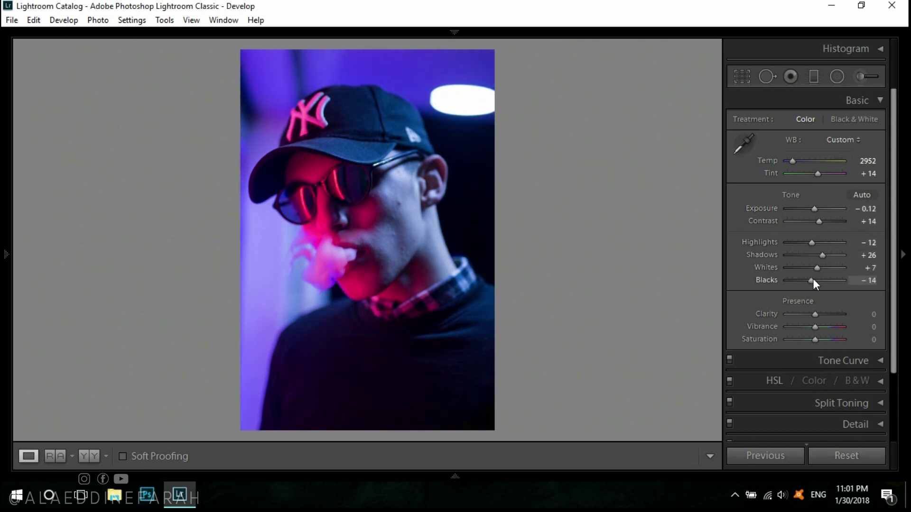
{"action": "left_click_drag", "start_coordinate": [816, 314], "coordinate": [813, 327]}
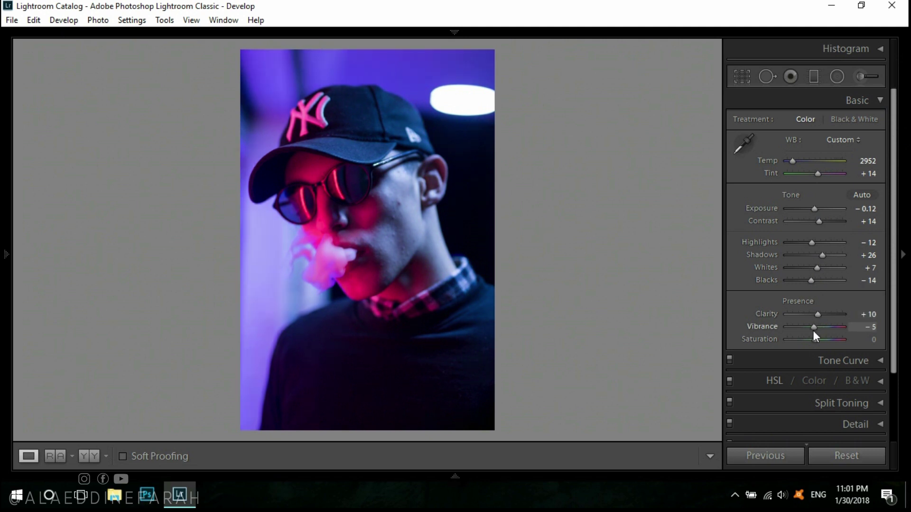
{"action": "left_click", "coordinate": [881, 99]}
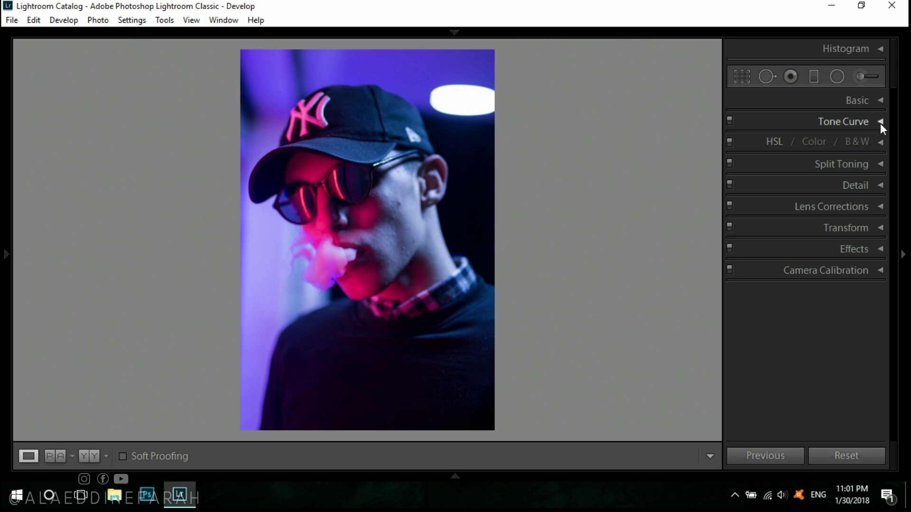
Step: In the HSL panel, set Red hue -13, Orange hue -100 and Yellow hue +16
{"action": "left_click", "coordinate": [878, 142]}
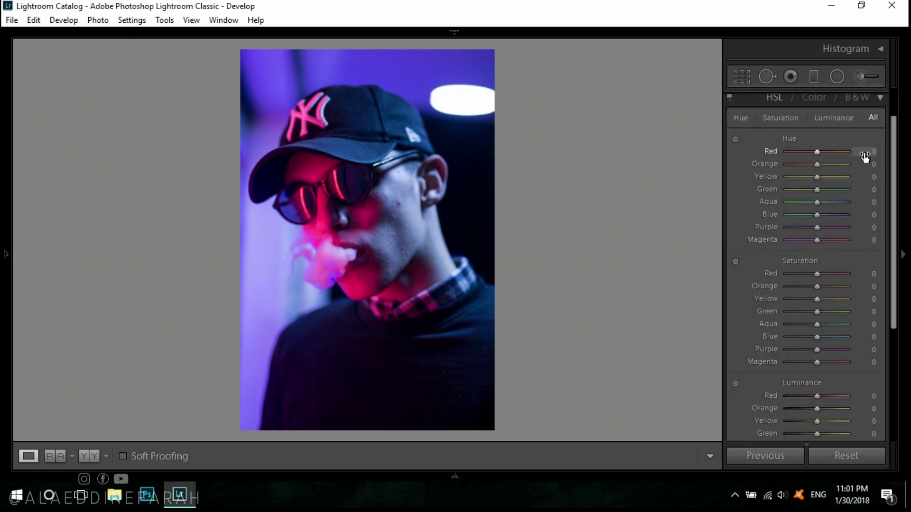
{"action": "left_click", "coordinate": [864, 152]}
{"action": "type", "text": "-13"}
{"action": "key", "text": "Return"}
{"action": "left_click", "coordinate": [875, 164]}
{"action": "type", "text": "-100"}
{"action": "key", "text": "Return"}
{"action": "left_click", "coordinate": [875, 177]}
{"action": "type", "text": "+16"}
Step: Set HSL hues Green +60, Aqua -18, Blue -13 and Purple -9
{"action": "left_click", "coordinate": [873, 189]}
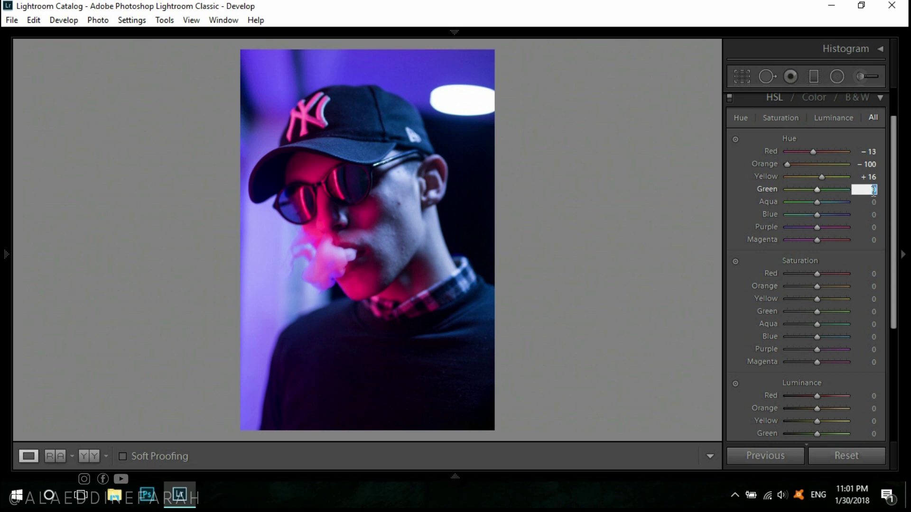
{"action": "type", "text": "60"}
{"action": "key", "text": "Tab"}
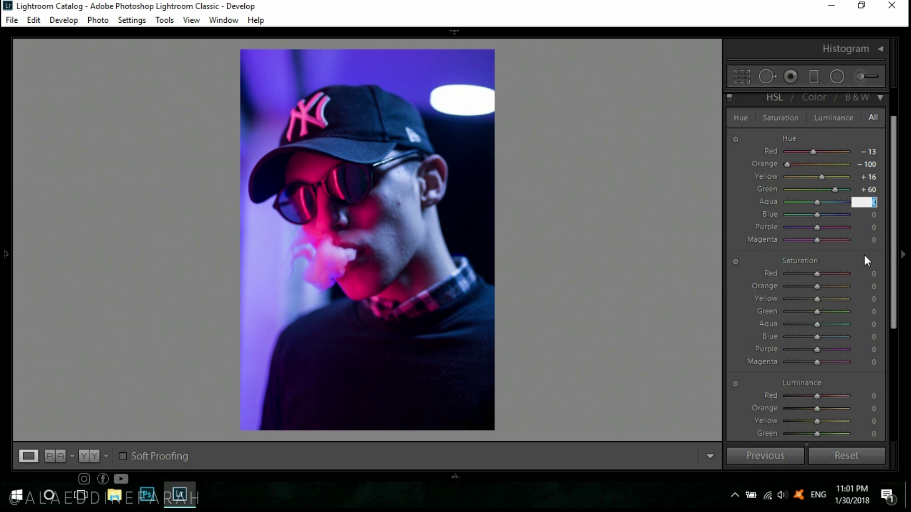
{"action": "type", "text": "-18"}
{"action": "key", "text": "Return"}
{"action": "left_click", "coordinate": [868, 214]}
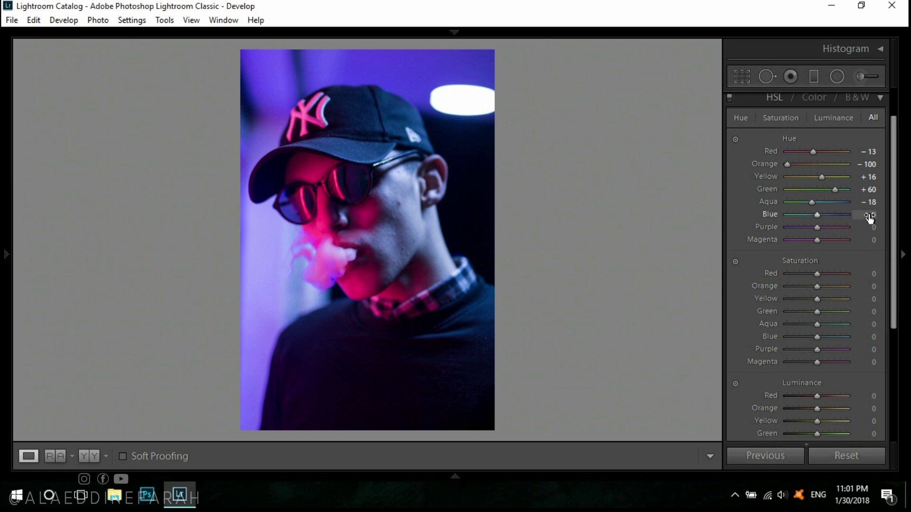
{"action": "type", "text": "-13"}
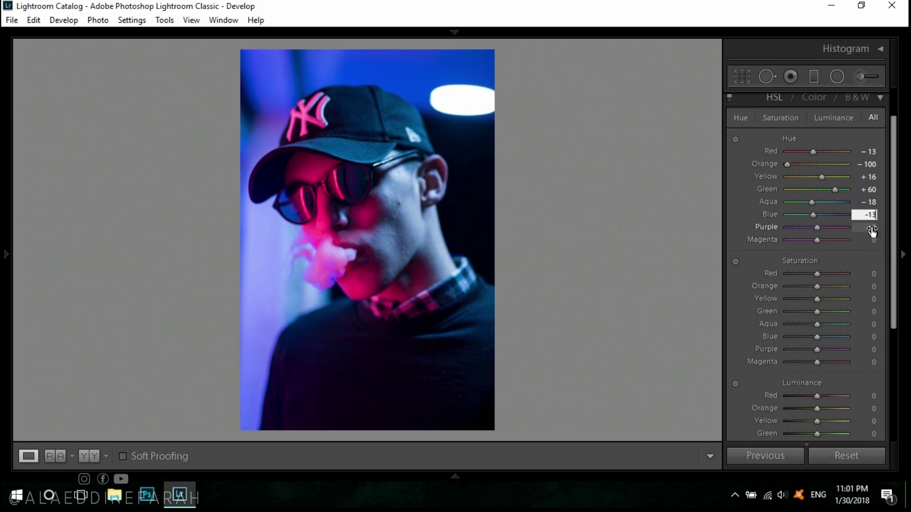
{"action": "left_click", "coordinate": [872, 229]}
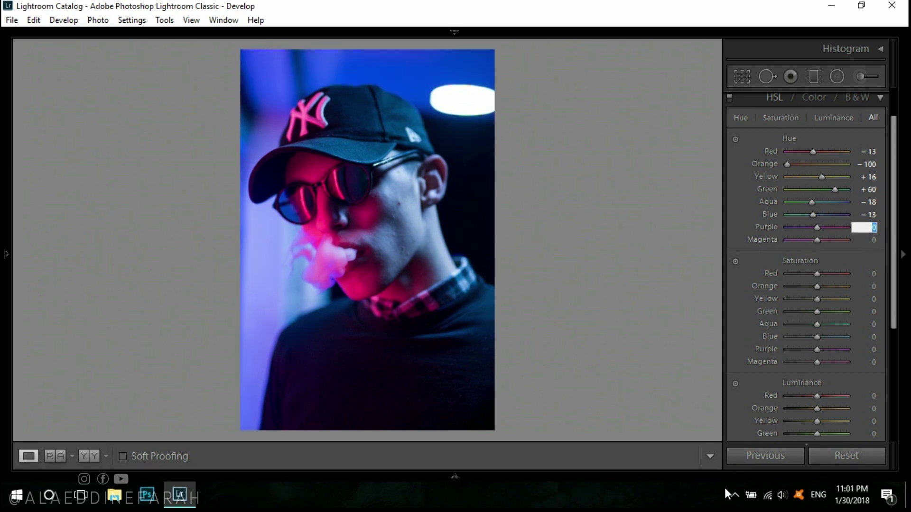
{"action": "type", "text": "-"}
{"action": "type", "text": "9"}
{"action": "key", "text": "Return"}
{"action": "left_click", "coordinate": [874, 240]}
Step: Finish Magenta hue at -100, then set saturation Red +2, Orange -93, Yellow -100
{"action": "type", "text": "100"}
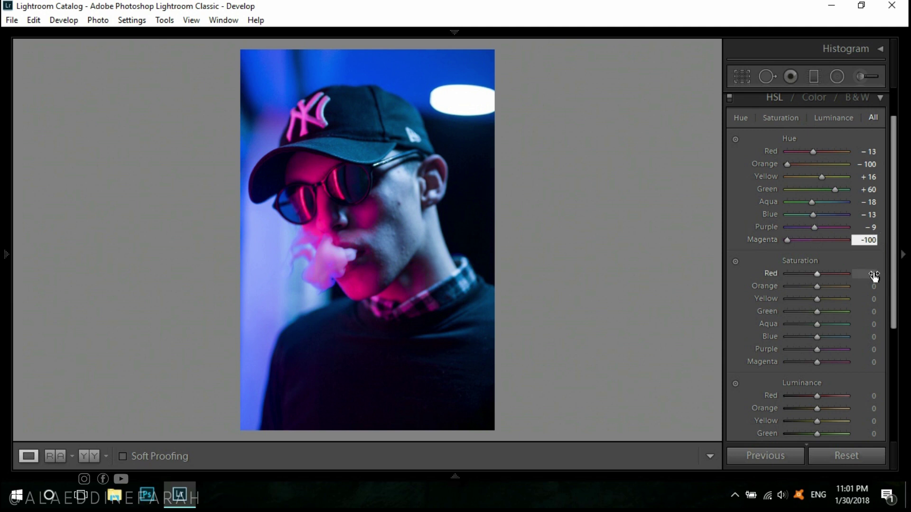
{"action": "left_click", "coordinate": [873, 275]}
{"action": "type", "text": "+2"}
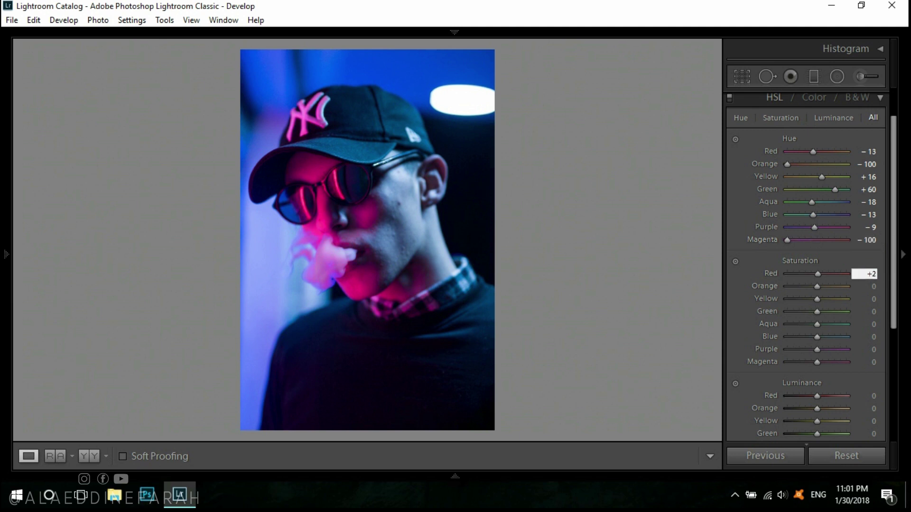
{"action": "key", "text": "Tab"}
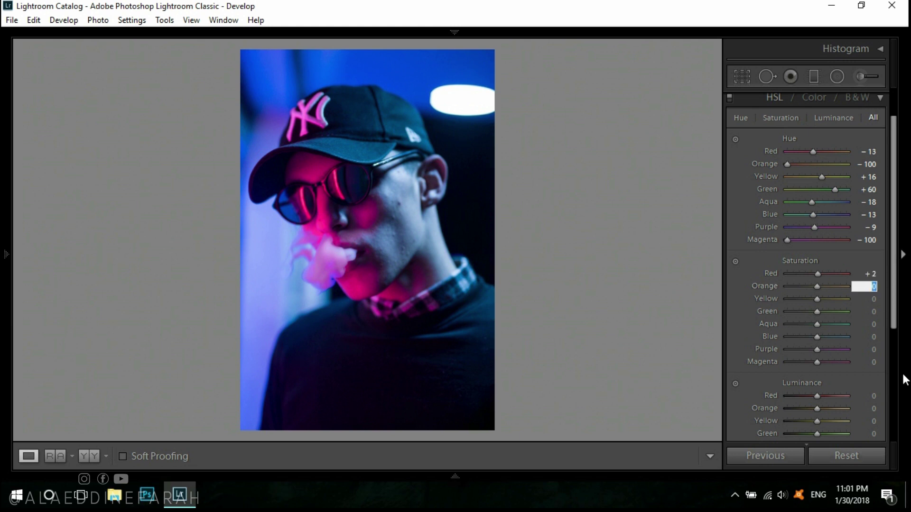
{"action": "type", "text": "-93"}
{"action": "key", "text": "Tab"}
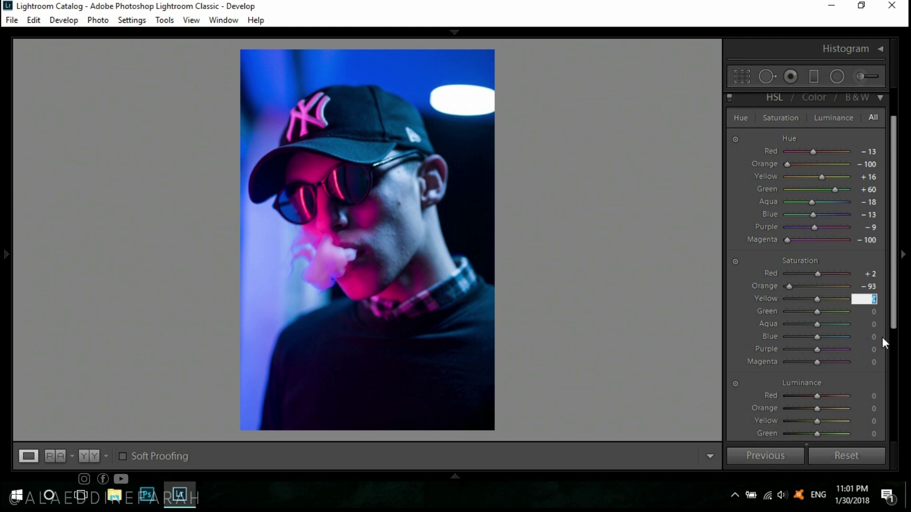
{"action": "type", "text": "-100"}
{"action": "key", "text": "Tab"}
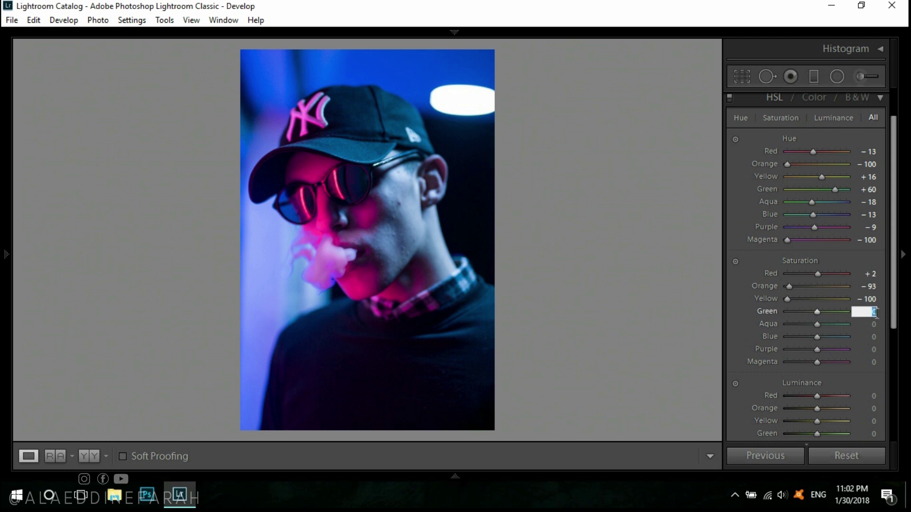
Step: Set saturation Green -100, Aqua +100, Blue +36, Purple 0 and Magenta -36
{"action": "type", "text": "00"}
{"action": "key", "text": "Return"}
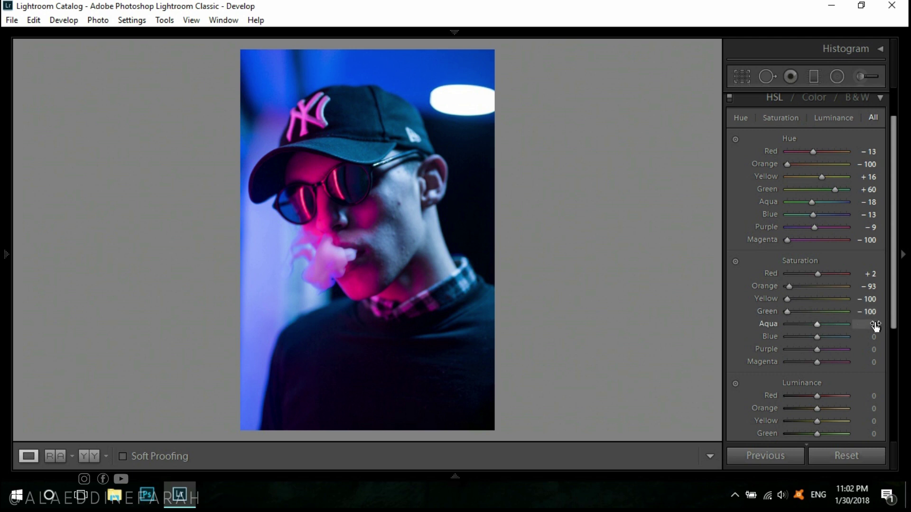
{"action": "left_click", "coordinate": [875, 325]}
{"action": "type", "text": "100"}
{"action": "left_click", "coordinate": [874, 337]}
{"action": "type", "text": "36"}
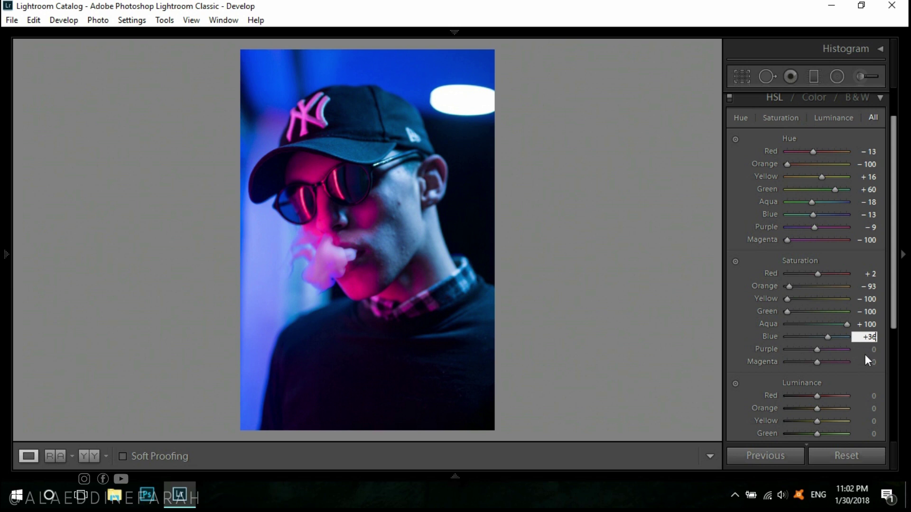
{"action": "left_click", "coordinate": [864, 351]}
{"action": "type", "text": "-100"}
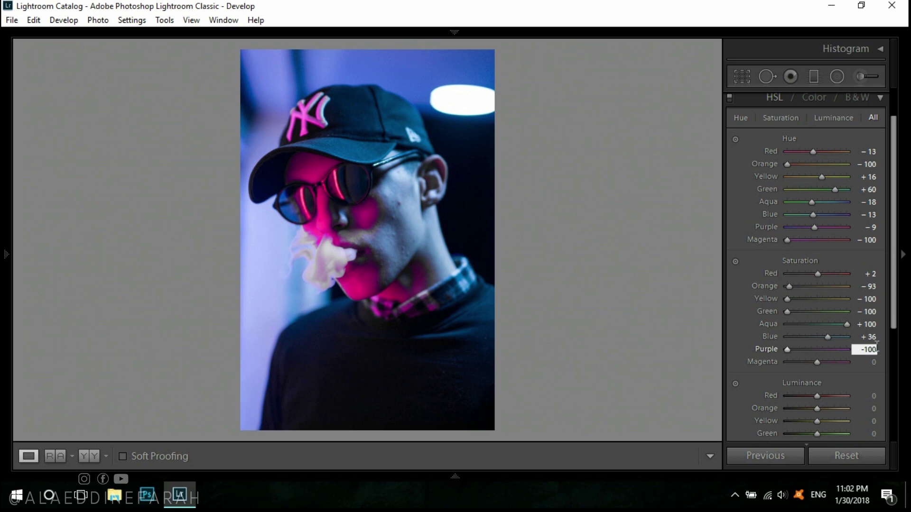
{"action": "key", "text": "BackSpace"}
{"action": "key", "text": "BackSpace"}
{"action": "key", "text": "BackSpace"}
{"action": "key", "text": "BackSpace"}
{"action": "key", "text": "Tab"}
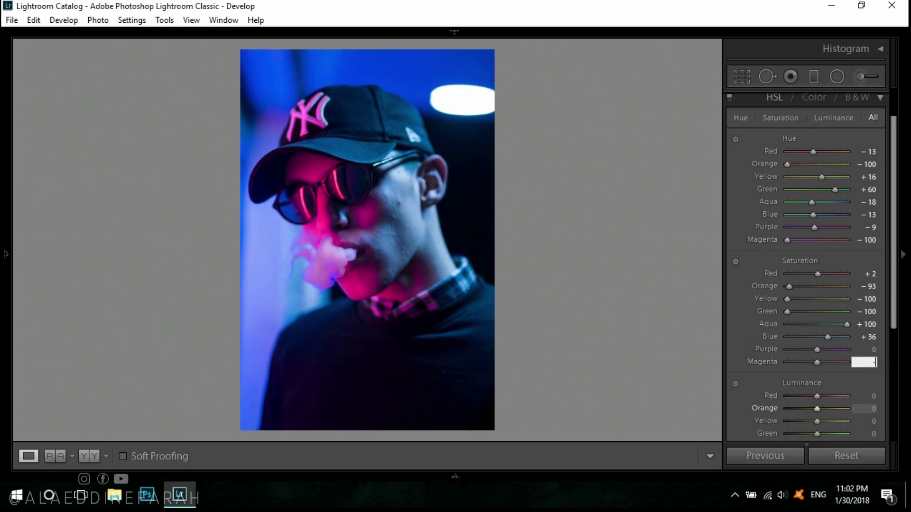
{"action": "type", "text": "-36"}
{"action": "scroll", "coordinate": [894, 292], "scroll_direction": "down", "scroll_amount": 3}
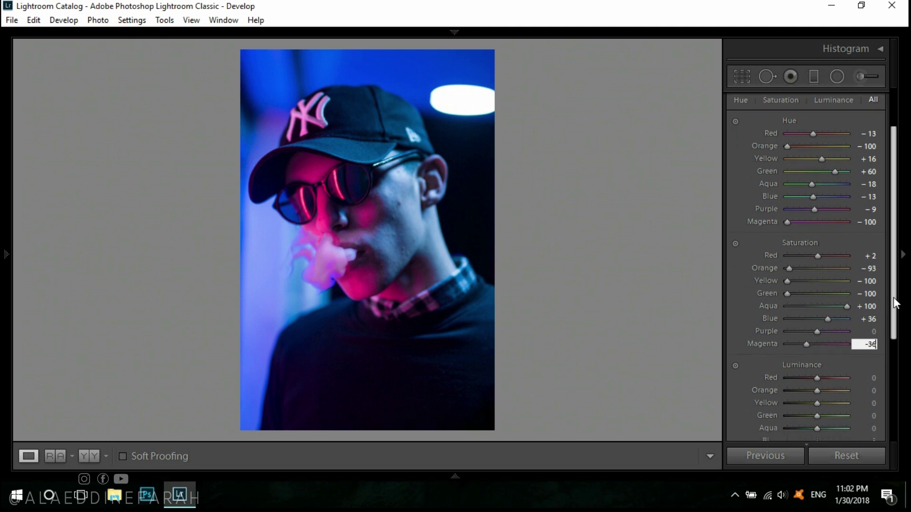
{"action": "key", "text": "Return"}
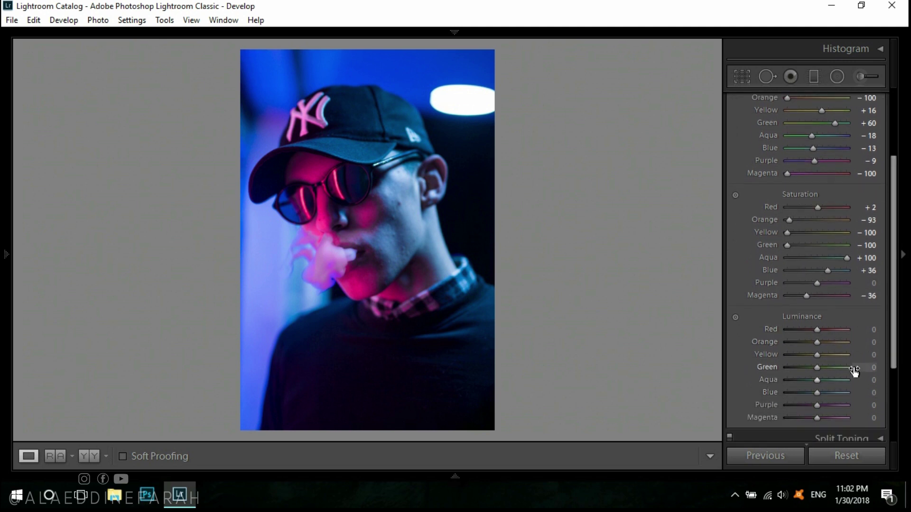
{"action": "scroll", "coordinate": [880, 238], "scroll_direction": "up", "scroll_amount": 3}
Step: In Split Toning, set the highlights hue to 43 and saturation to 15
{"action": "left_click", "coordinate": [879, 146]}
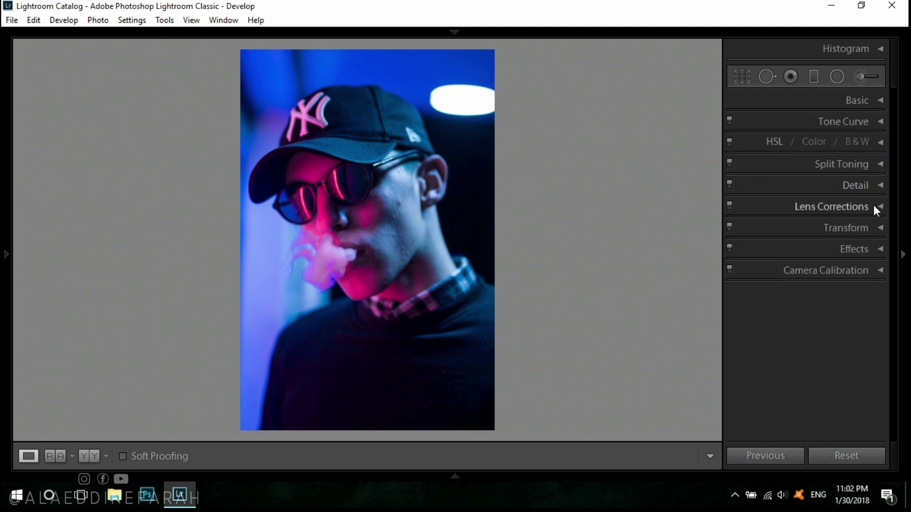
{"action": "left_click", "coordinate": [879, 164]}
{"action": "left_click", "coordinate": [873, 196]}
{"action": "type", "text": "43"}
{"action": "key", "text": "Return"}
{"action": "left_click", "coordinate": [874, 209]}
{"action": "type", "text": "15"}
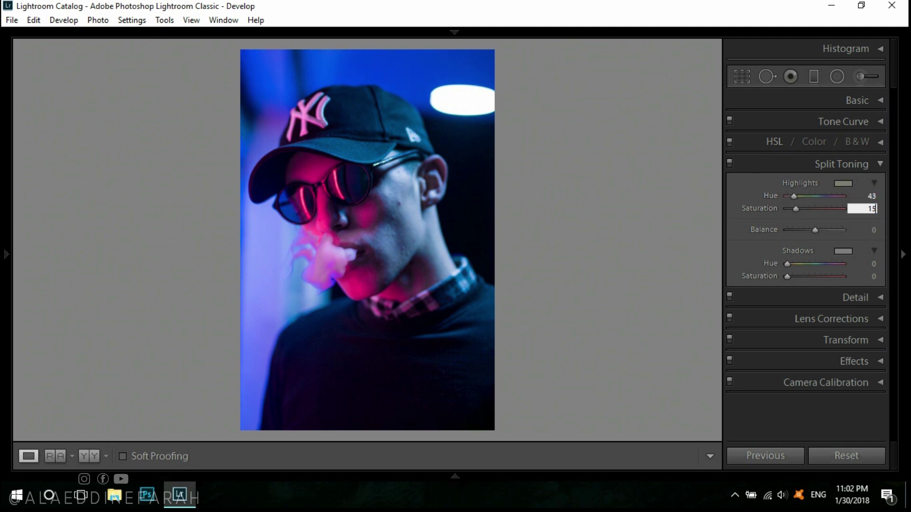
Step: Set split-toning shadows hue 210 and saturation 15, with a positive balance of about +19
{"action": "left_click", "coordinate": [869, 265]}
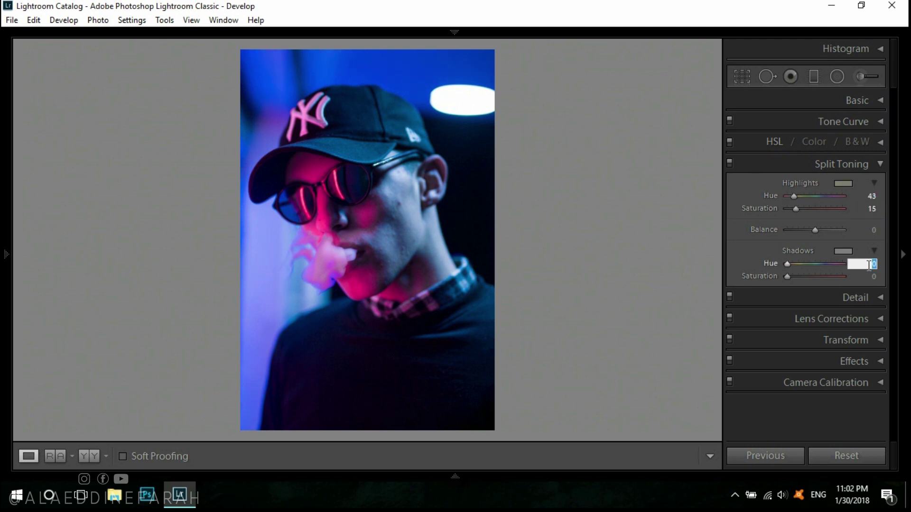
{"action": "type", "text": "210"}
{"action": "key", "text": "Return"}
{"action": "left_click", "coordinate": [868, 276]}
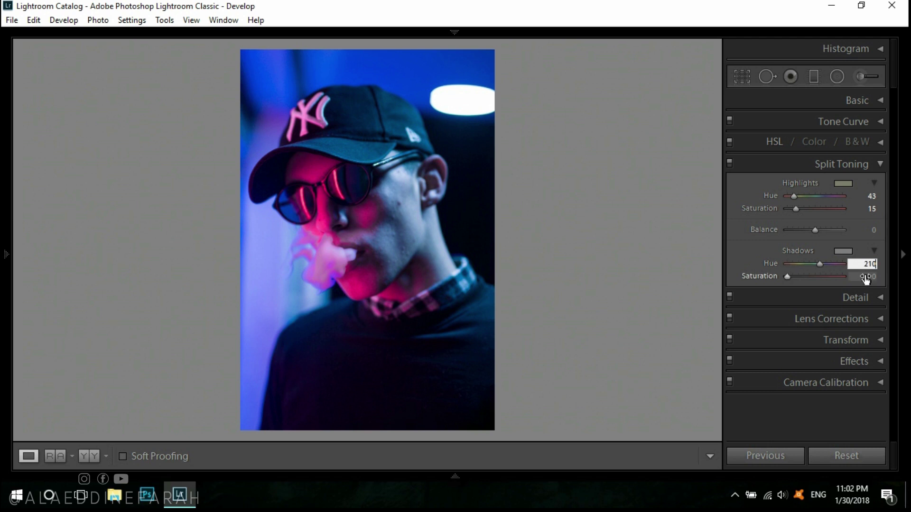
{"action": "type", "text": "15"}
{"action": "left_click", "coordinate": [872, 230]}
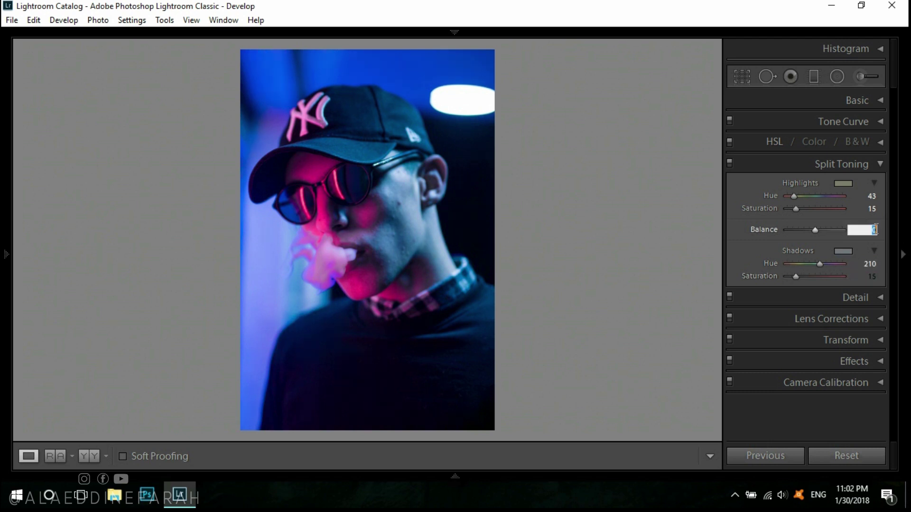
{"action": "type", "text": "15"}
{"action": "key", "text": "Return"}
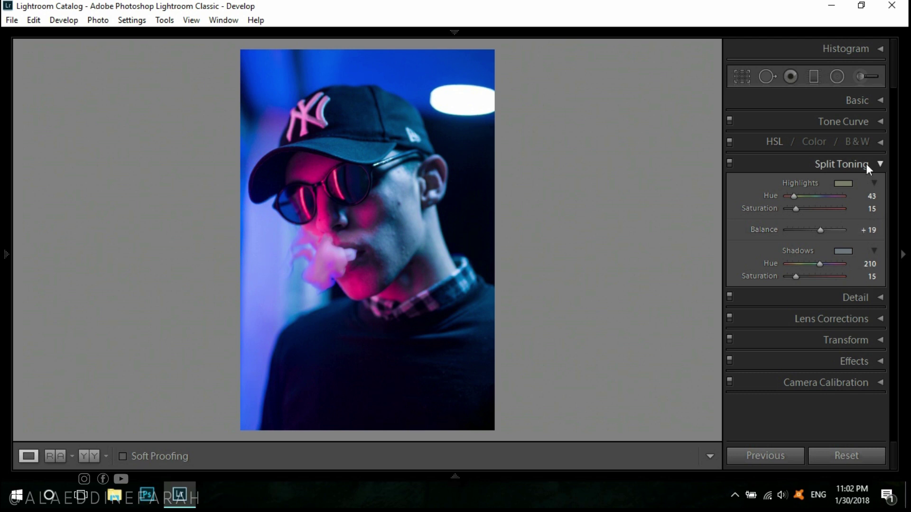
{"action": "left_click", "coordinate": [868, 164]}
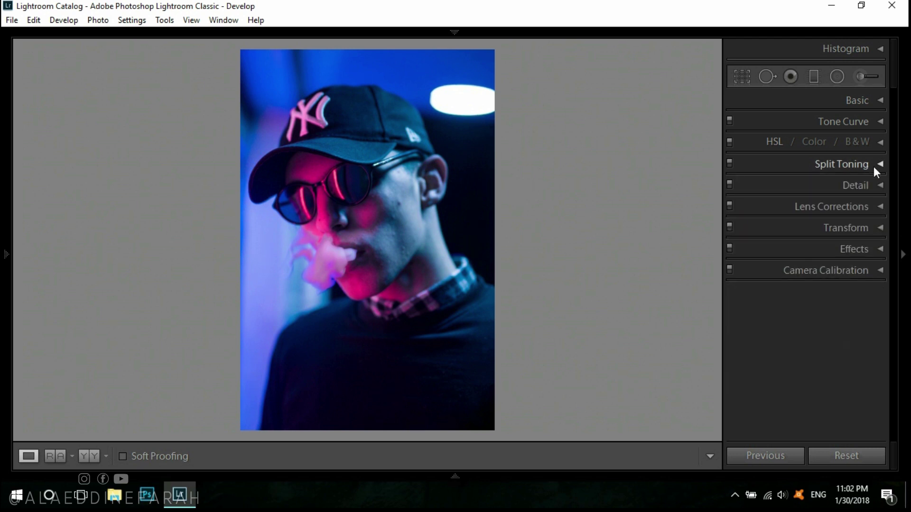
Step: In Camera Calibration, set Red Primary Hue +43, Green Primary Hue +100 and Blue Primary Hue -90
{"action": "left_click", "coordinate": [877, 270]}
{"action": "left_click", "coordinate": [873, 324]}
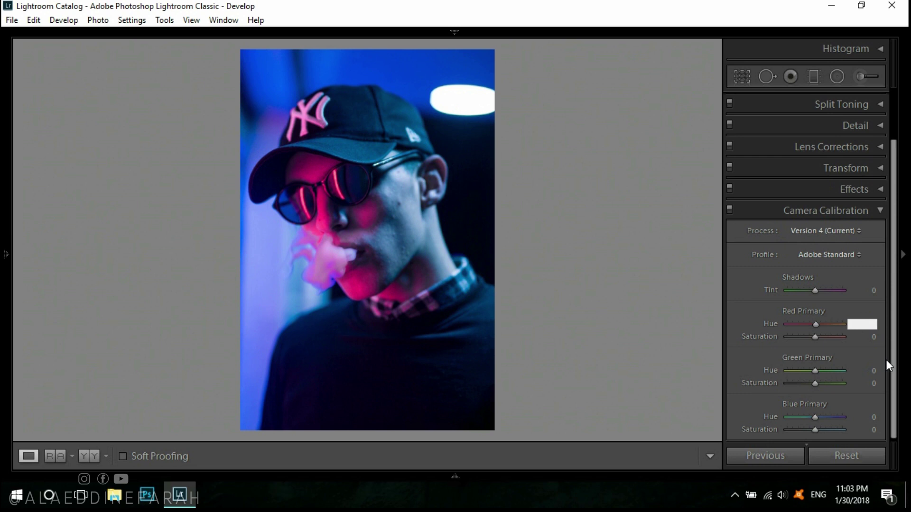
{"action": "type", "text": "43"}
{"action": "key", "text": "Return"}
{"action": "left_click", "coordinate": [863, 372]}
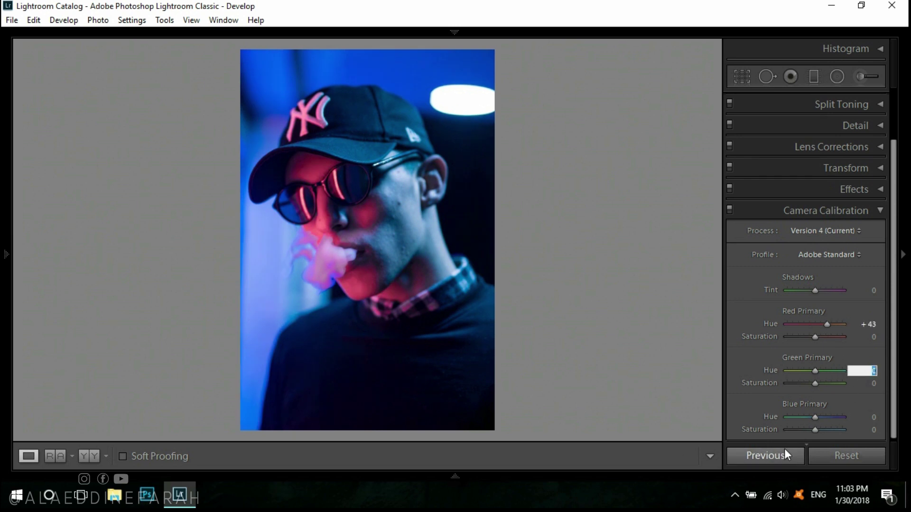
{"action": "type", "text": "100"}
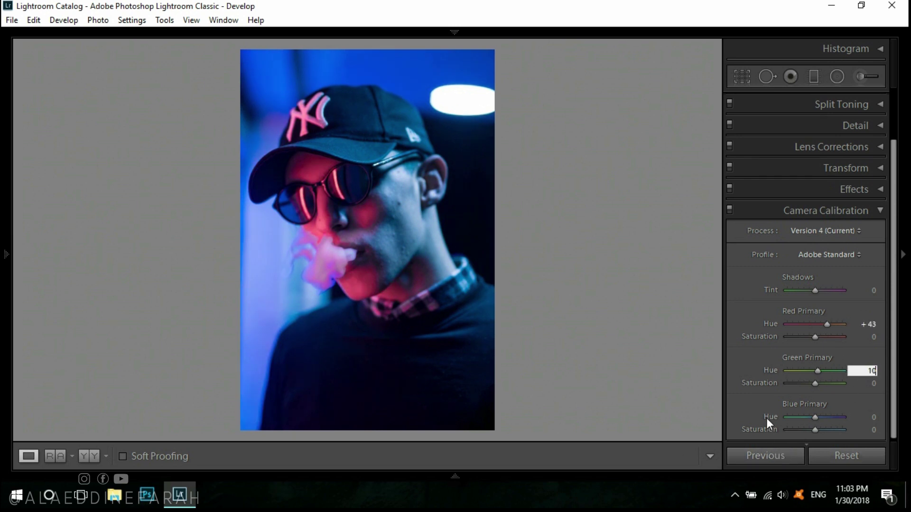
{"action": "key", "text": "Return"}
{"action": "left_click", "coordinate": [868, 417]}
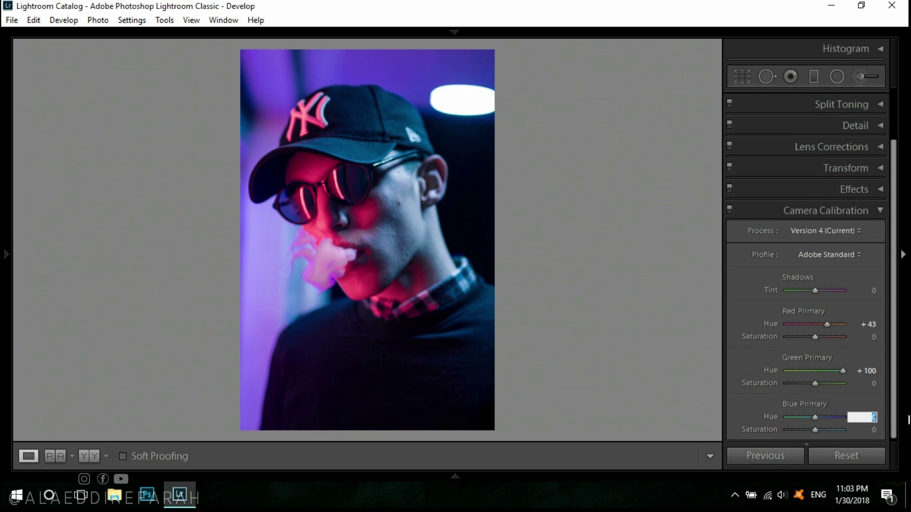
{"action": "type", "text": "-90"}
{"action": "key", "text": "Return"}
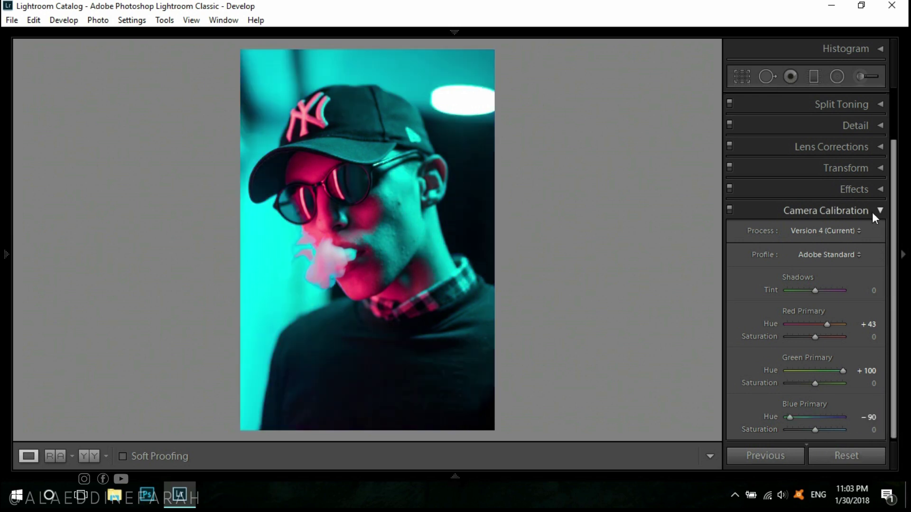
{"action": "left_click", "coordinate": [872, 211]}
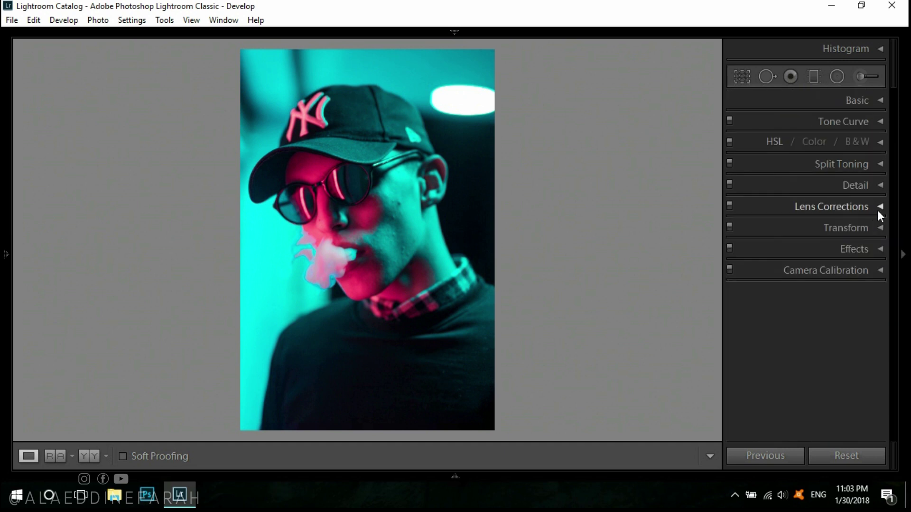
Step: In HSL Luminance, raise Orange to +69 and Aqua to +22
{"action": "left_click", "coordinate": [875, 165]}
{"action": "left_click", "coordinate": [876, 165]}
{"action": "left_click", "coordinate": [879, 145]}
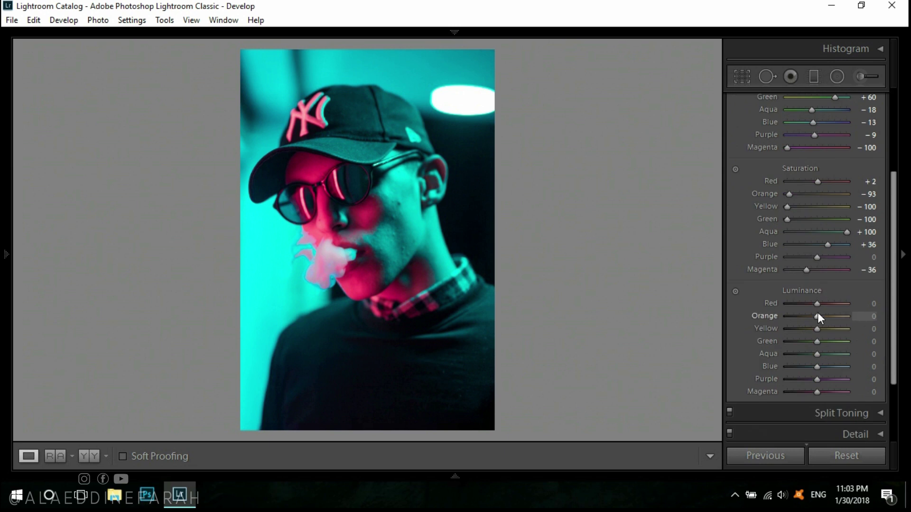
{"action": "left_click_drag", "start_coordinate": [826, 320], "coordinate": [822, 320]}
{"action": "left_click_drag", "start_coordinate": [816, 356], "coordinate": [824, 355]}
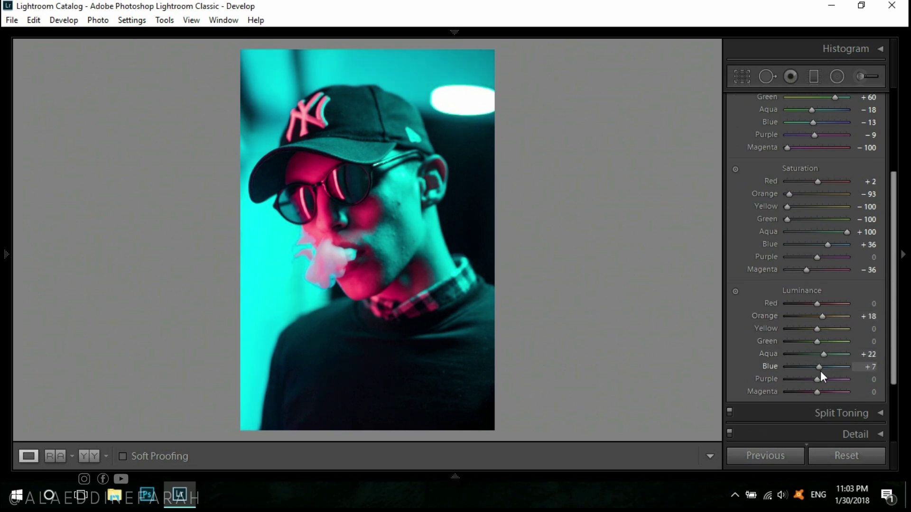
{"action": "left_click_drag", "start_coordinate": [822, 317], "coordinate": [838, 315]}
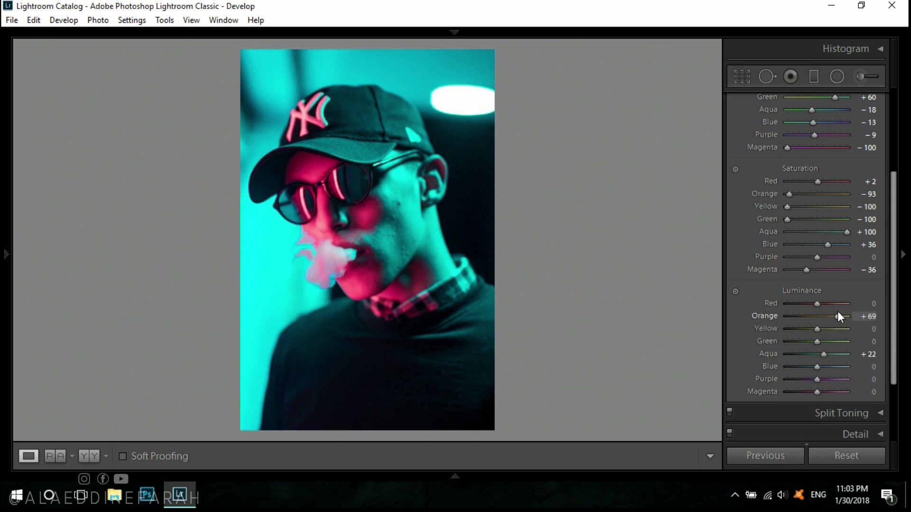
{"action": "scroll", "coordinate": [882, 261], "scroll_direction": "up", "scroll_amount": 5}
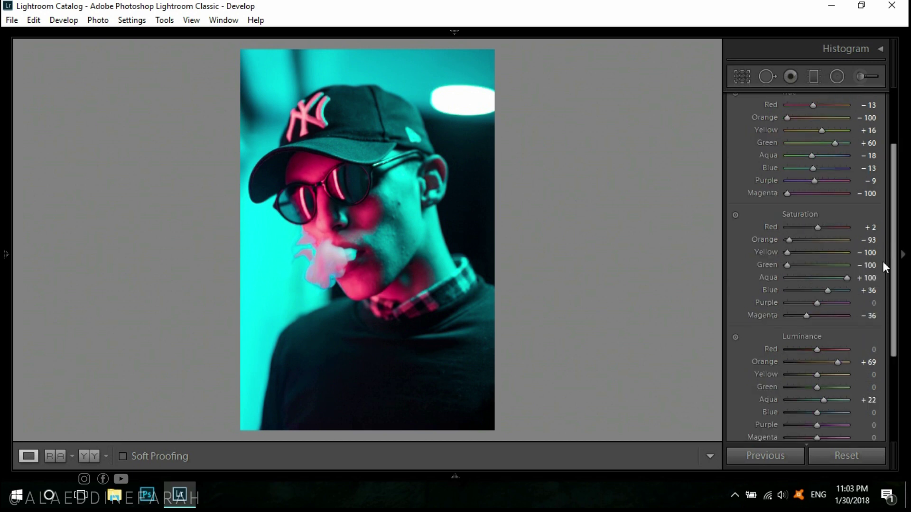
{"action": "scroll", "coordinate": [881, 189], "scroll_direction": "up", "scroll_amount": 5}
{"action": "left_click", "coordinate": [880, 143]}
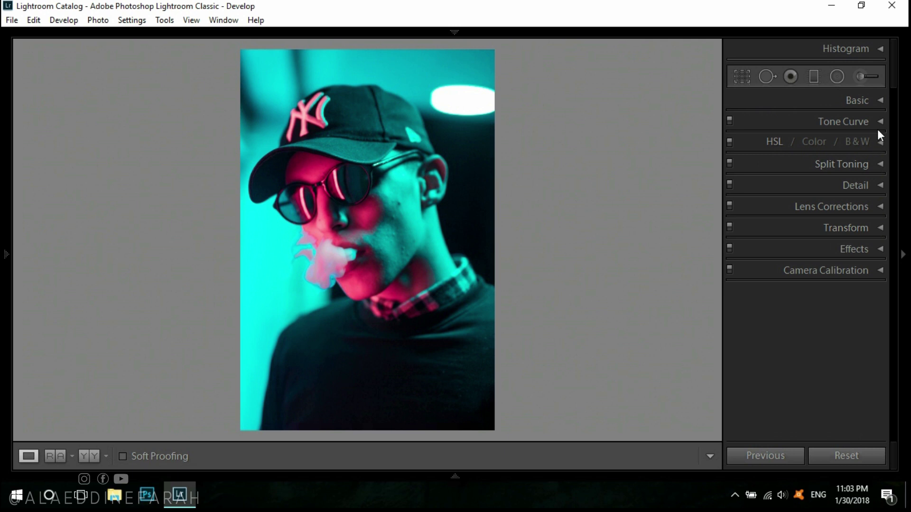
Step: In the Basic panel, set Exposure -0.60, Contrast +29 and Highlights -2
{"action": "left_click", "coordinate": [878, 102]}
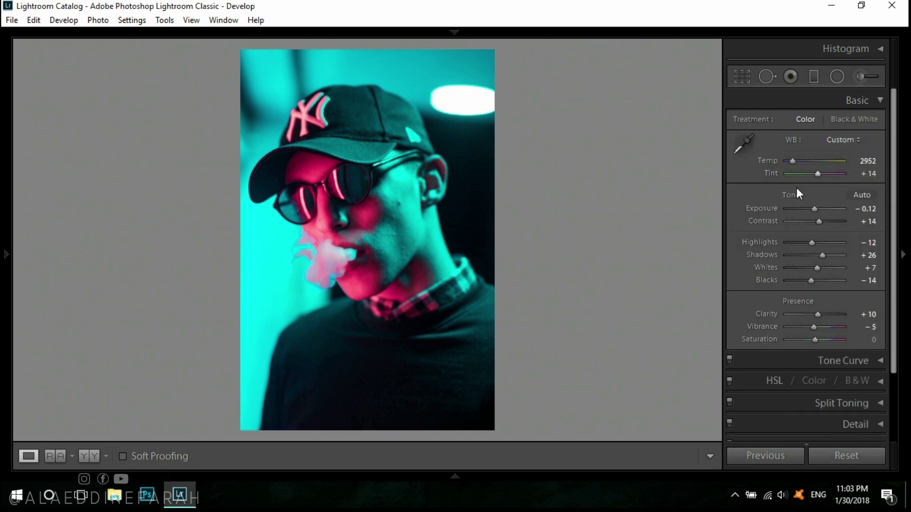
{"action": "left_click_drag", "start_coordinate": [816, 211], "coordinate": [813, 209]}
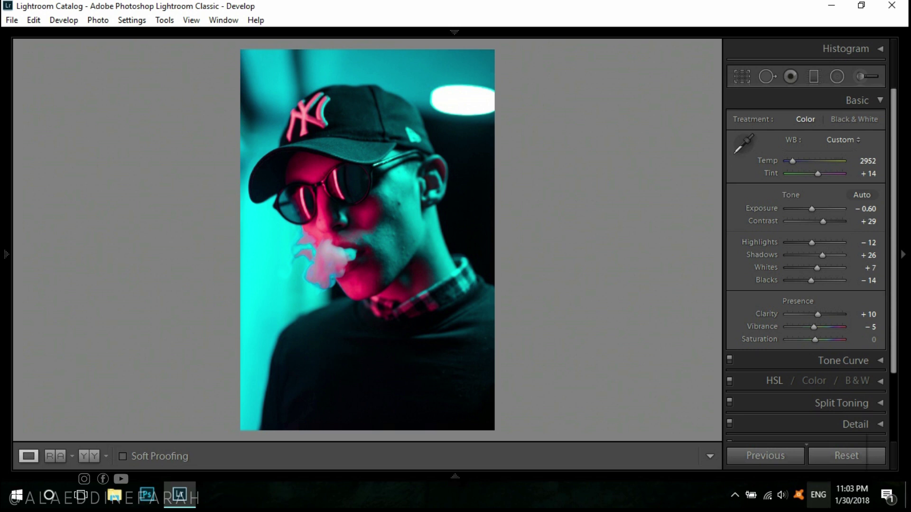
{"action": "left_click_drag", "start_coordinate": [816, 243], "coordinate": [816, 242]}
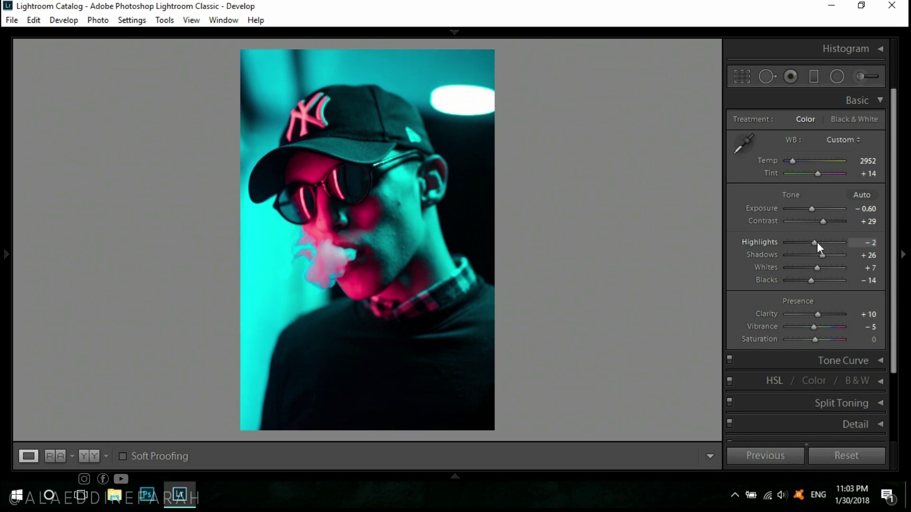
{"action": "left_click", "coordinate": [879, 99]}
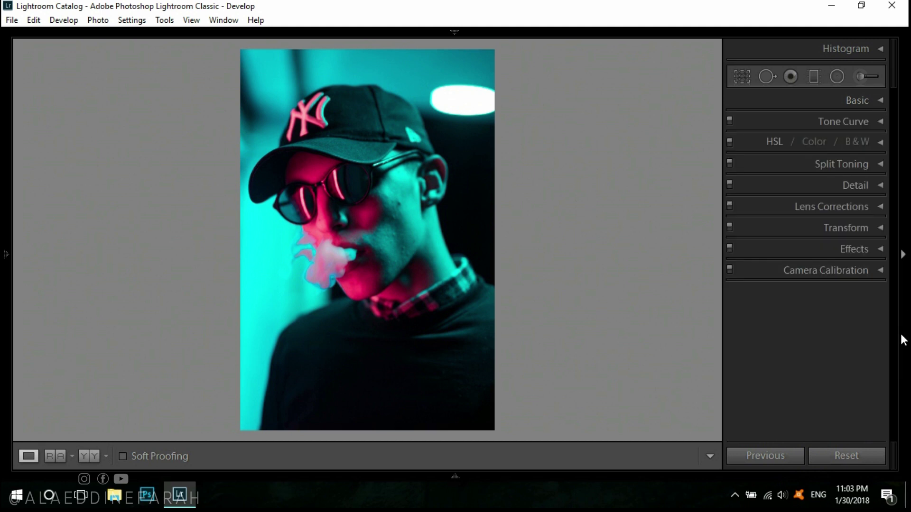
Step: Hide the right panel and view the finished cyan-and-pink portrait full-screen
{"action": "left_click", "coordinate": [905, 244]}
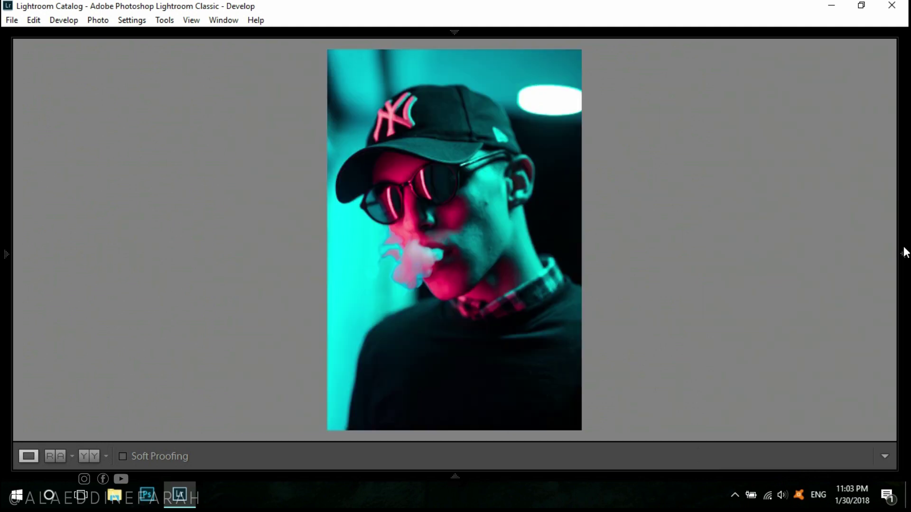
{"action": "key", "text": "f"}
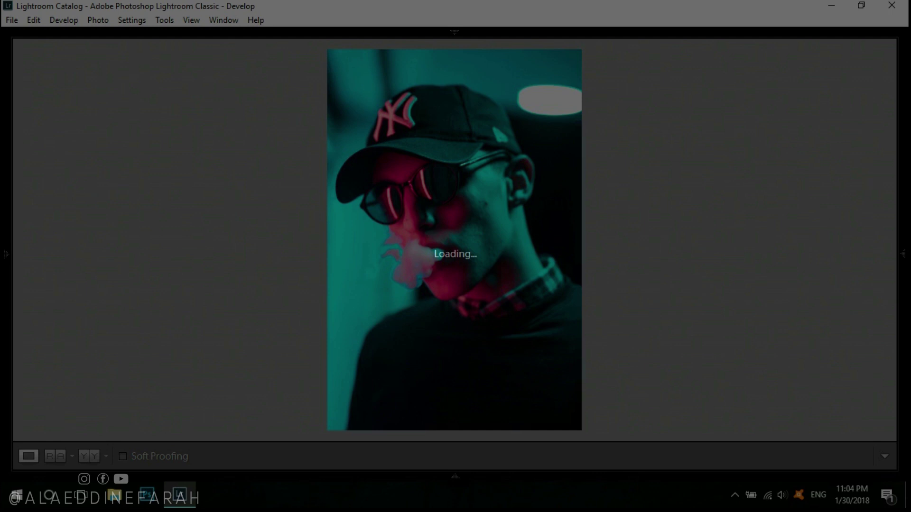